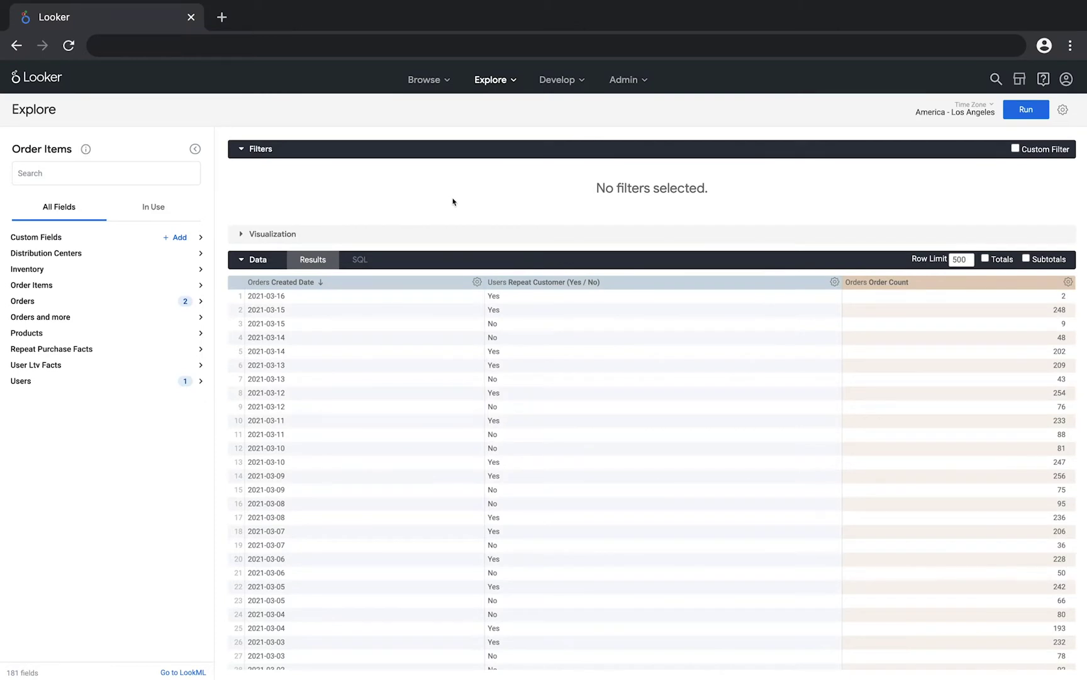
# Expand the Orders fields in the Order Items Explore to show the Created Date dimensions
pyautogui.click(74, 301)
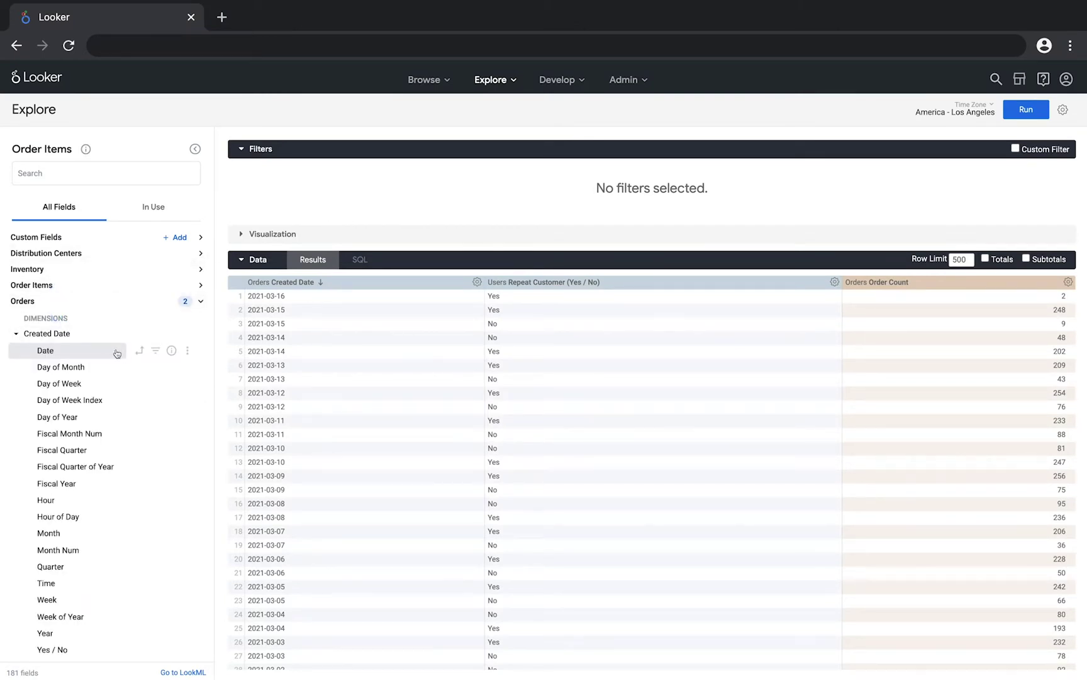
# Add an Orders Created Date filter set to matches (advanced), selecting its 7 days value for replacement
pyautogui.click(155, 350)
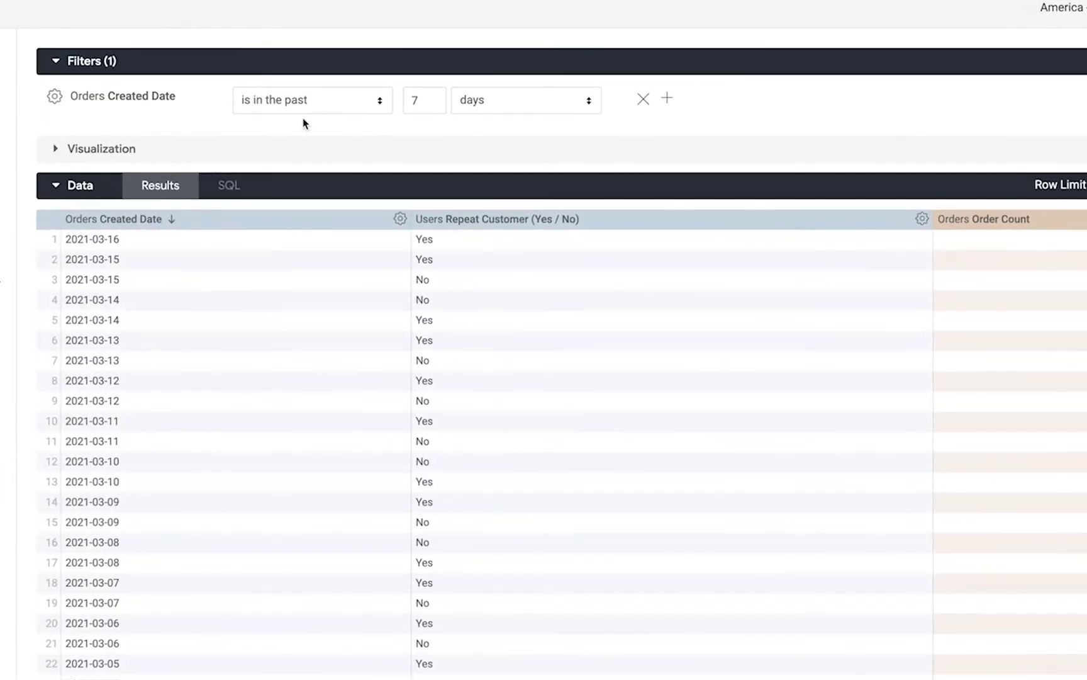
pyautogui.click(355, 125)
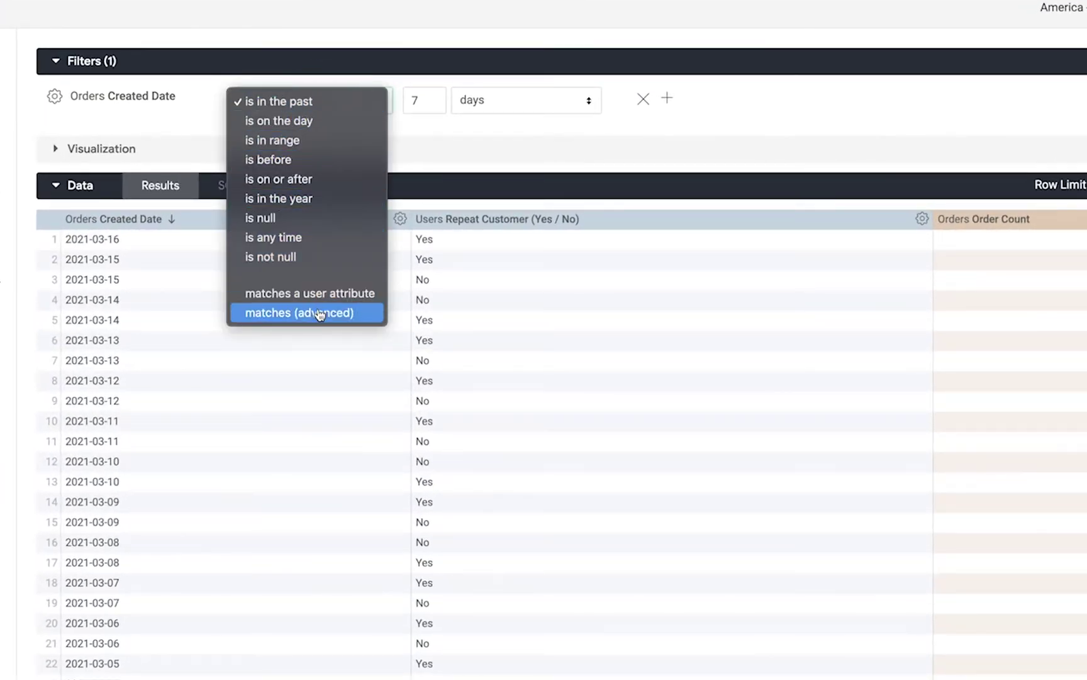
pyautogui.click(319, 313)
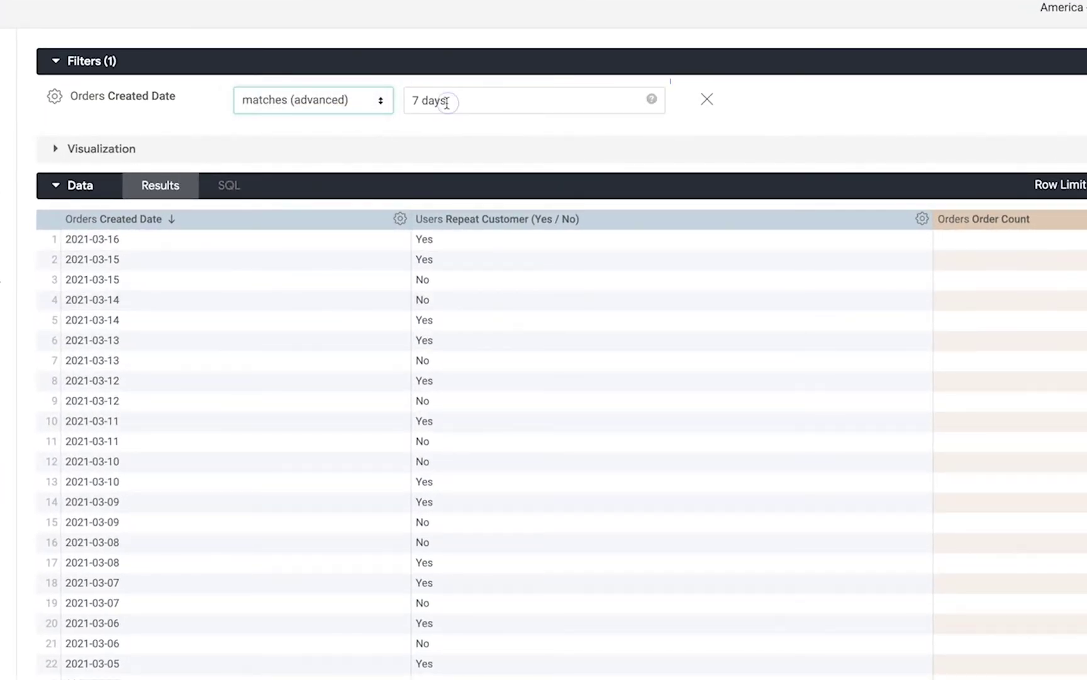
pyautogui.tripleClick(438, 102)
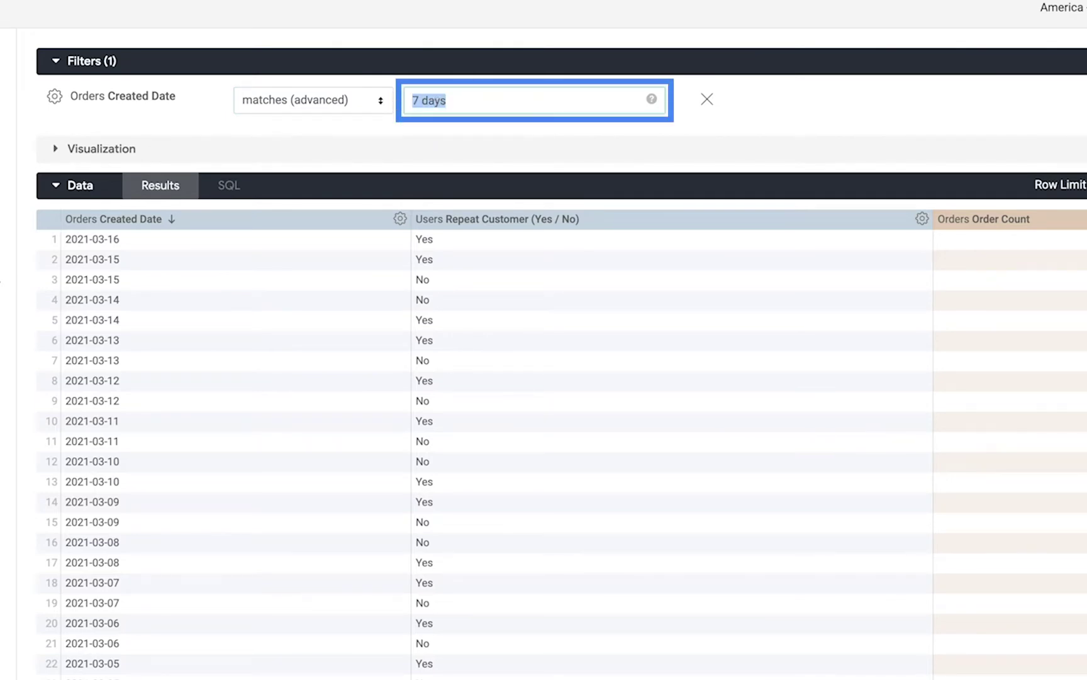
pyautogui.write('8 days ago for ')
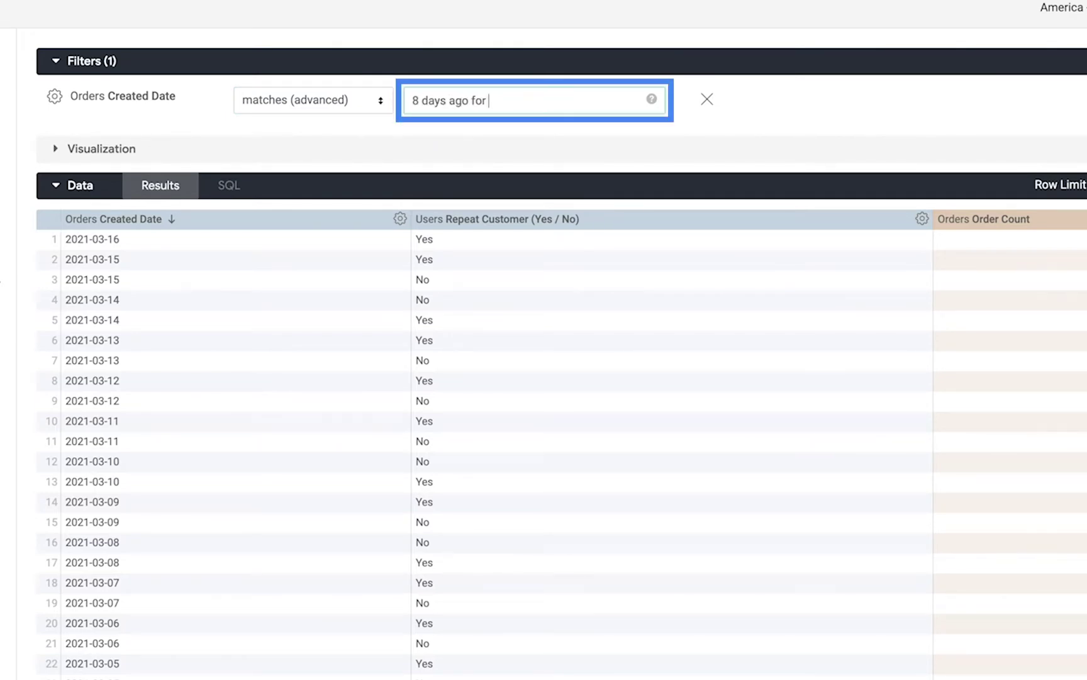
pyautogui.write('7 days')
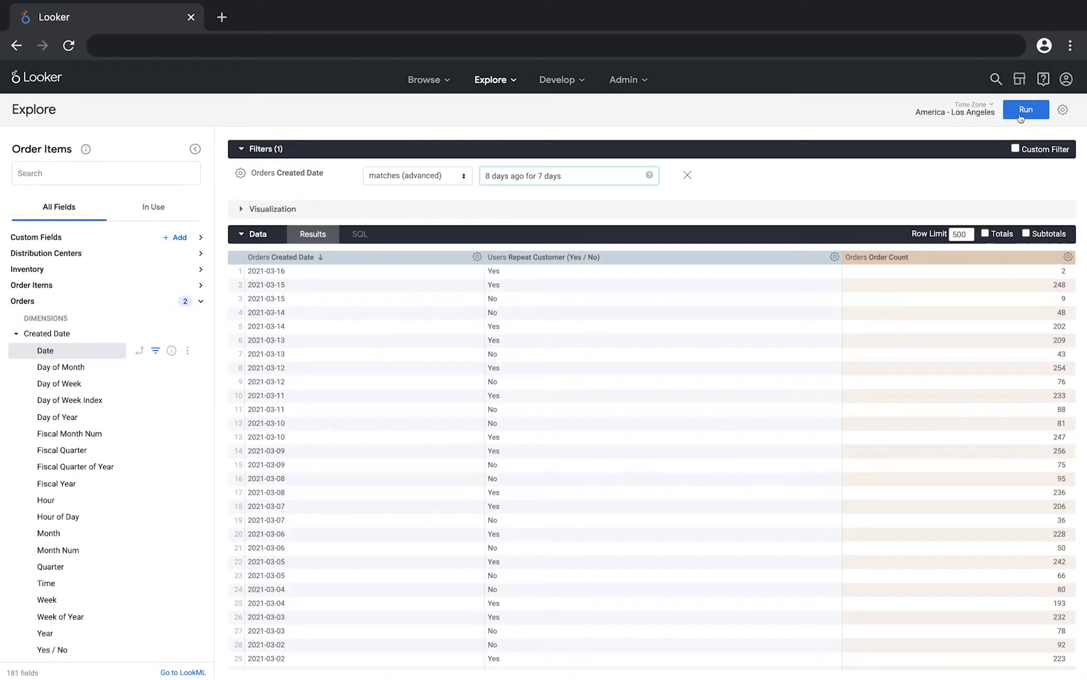
# Rerun the query with the '8 days ago for 7 days' Created Date filter applied
pyautogui.click(1024, 111)
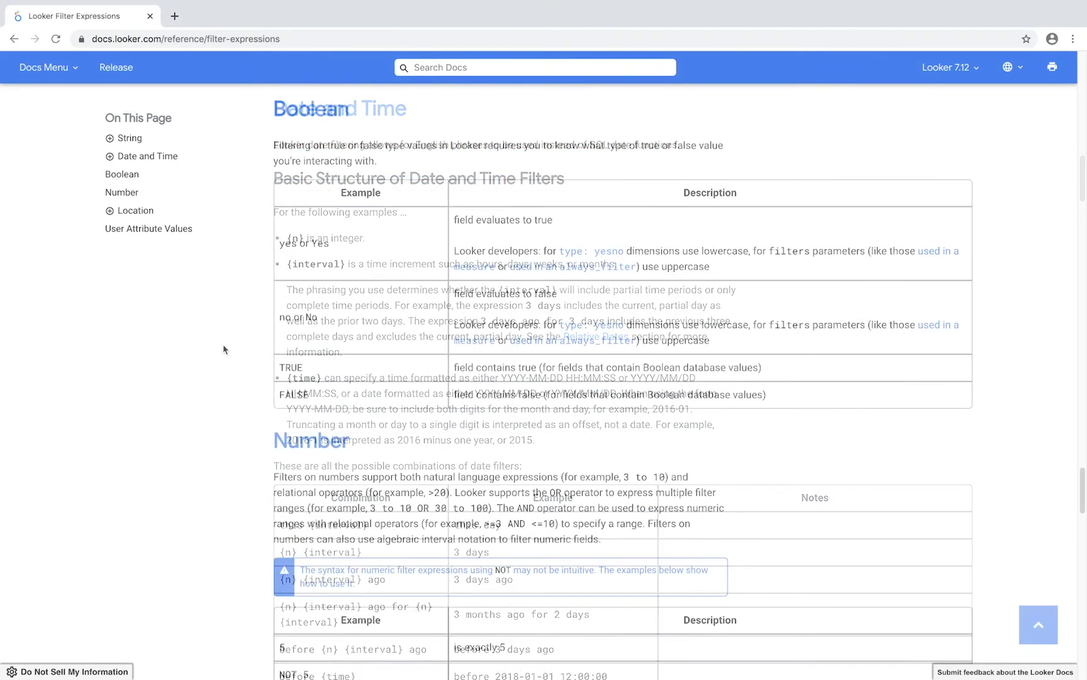
pyautogui.scroll(-1, 222, 344)
pyautogui.scroll(-3, 222, 349)
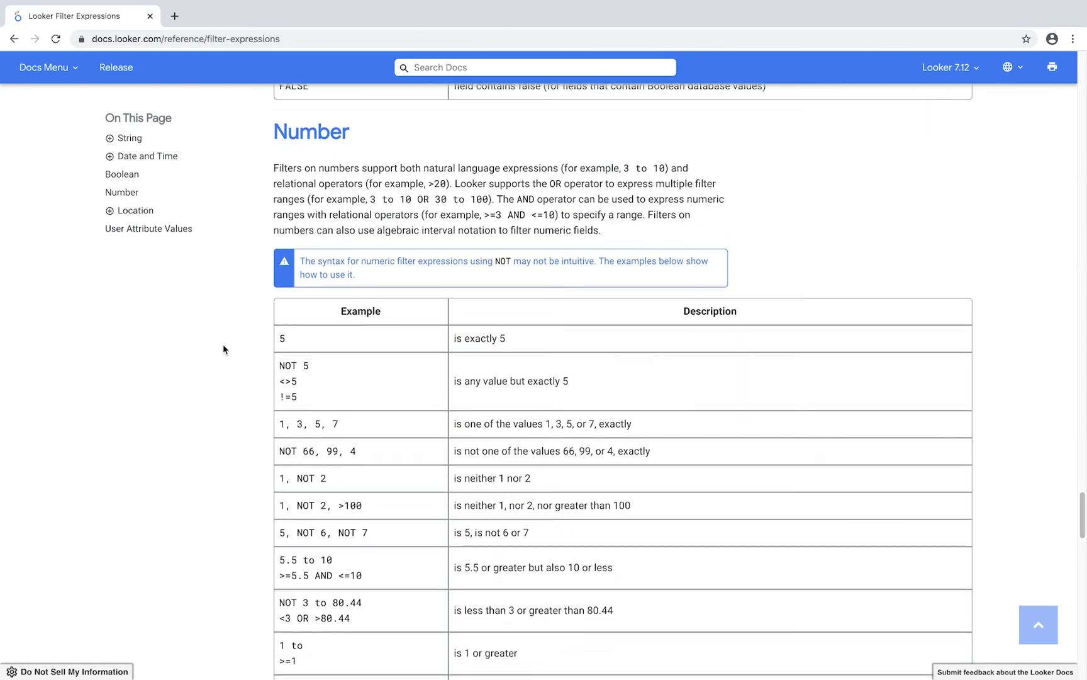
pyautogui.scroll(-3, 222, 349)
pyautogui.scroll(-7, 222, 348)
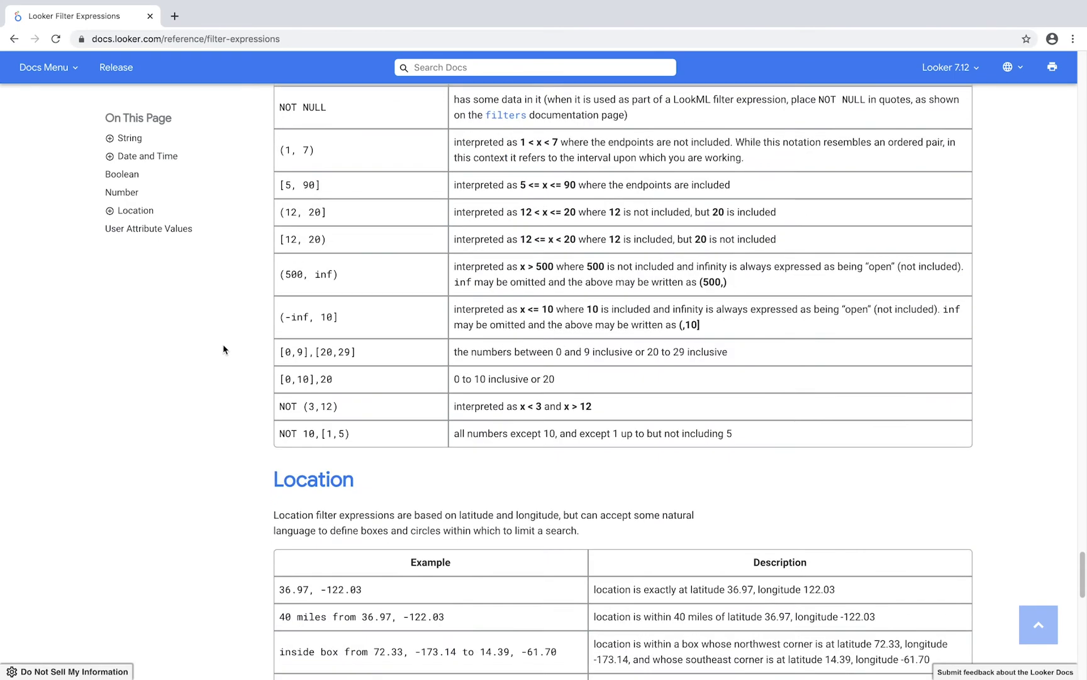